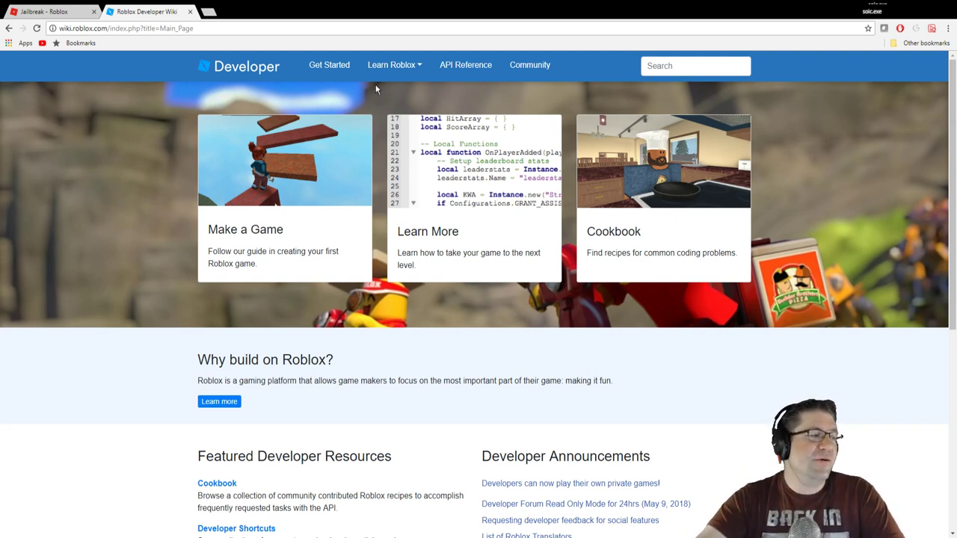
# Step: Open the Learn Roblox dropdown in the wiki's top navigation bar
pyautogui.click(398, 73)
# Step: Follow Tutorials, All Roblox Basics Tutorials and Making Your Obby Colorful through to the Getting Started Guide
pyautogui.click(399, 89)
pyautogui.click(249, 376)
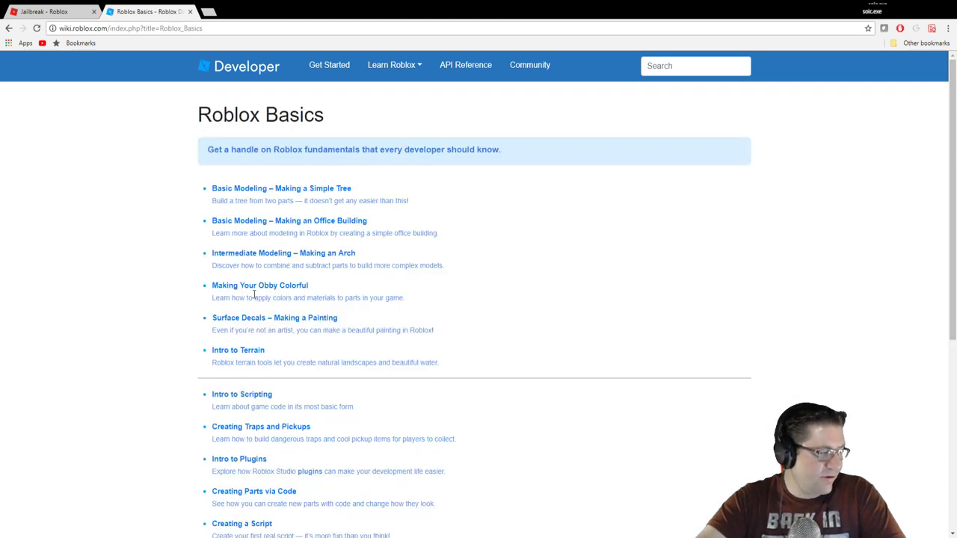
pyautogui.click(267, 287)
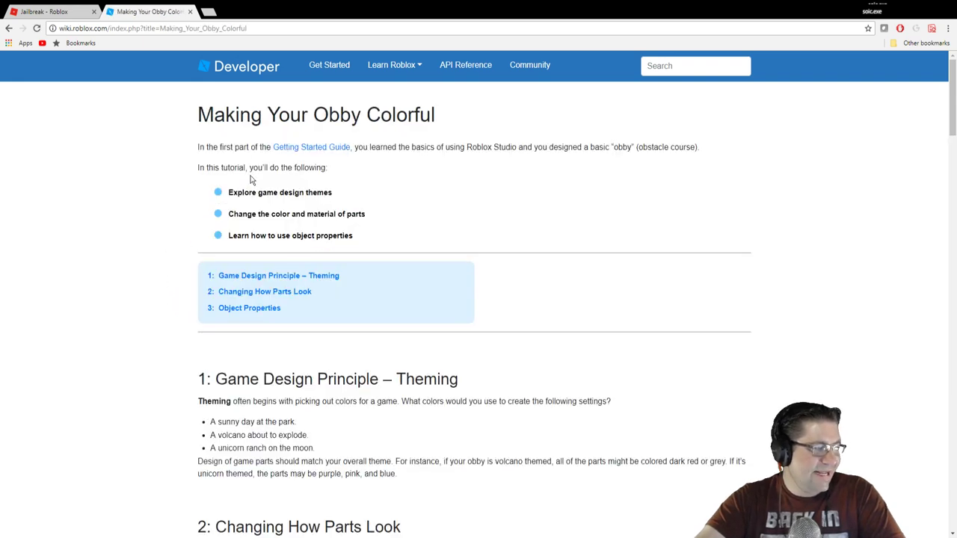
pyautogui.click(304, 149)
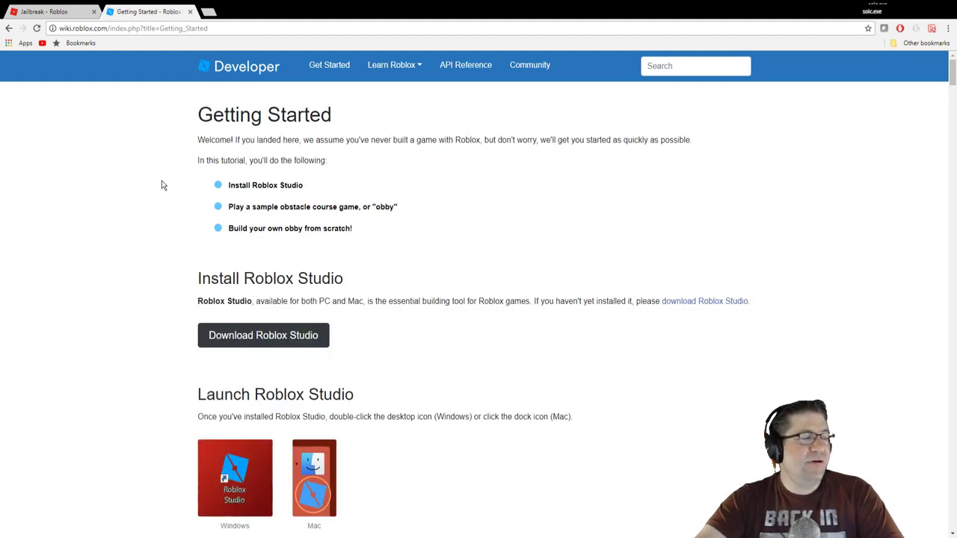
# Step: Zoom the browser page in to about 150% with Ctrl+Plus
pyautogui.hotkey('ctrl', '+')
pyautogui.hotkey('ctrl', '+')
pyautogui.hotkey('ctrl', '+')
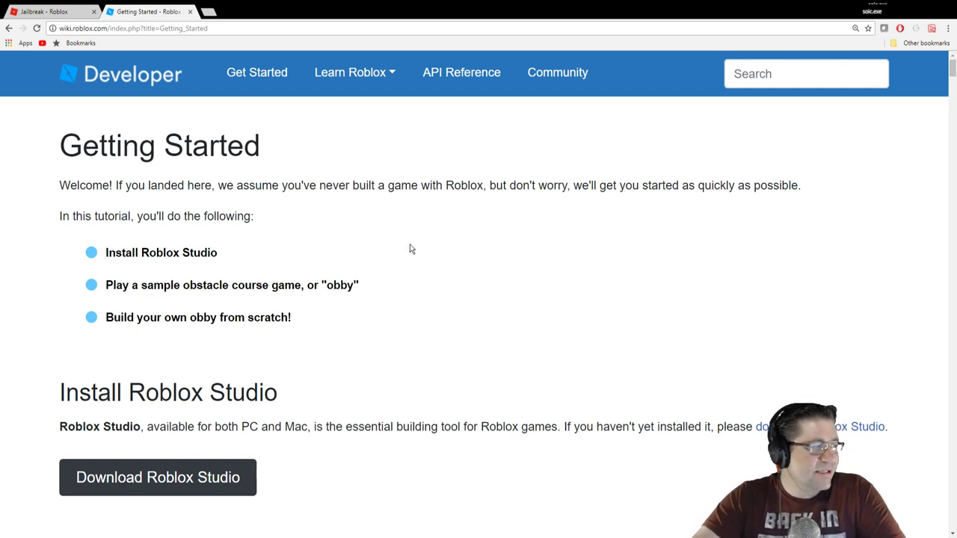
# Step: Scroll down the Getting Started page to the Create a New Project section
pyautogui.scroll(-1, 410, 248)
pyautogui.scroll(-1, 414, 245)
pyautogui.scroll(-1, 418, 241)
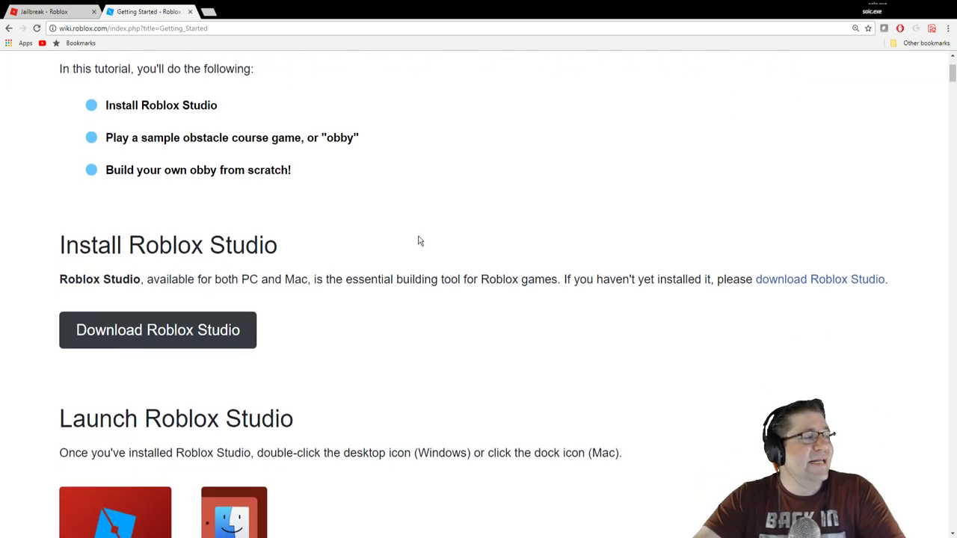
pyautogui.scroll(-1, 419, 240)
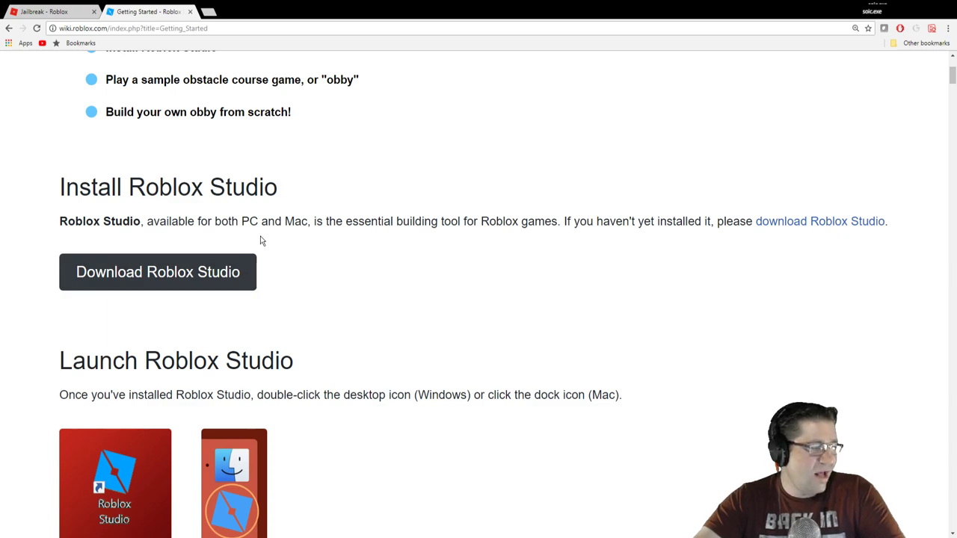
pyautogui.scroll(-11, 320, 256)
pyautogui.scroll(-15, 320, 218)
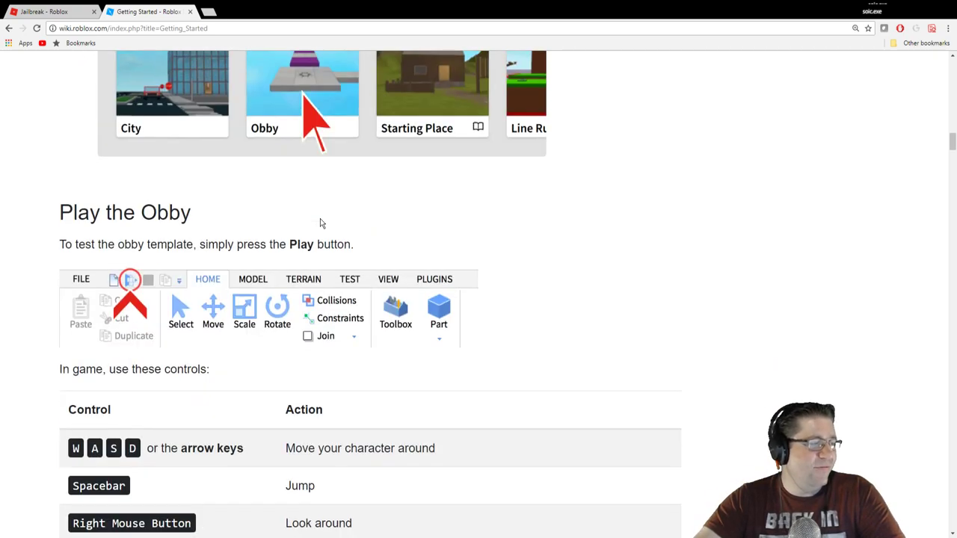
pyautogui.scroll(5, 320, 222)
pyautogui.scroll(-6, 320, 222)
pyautogui.scroll(-8, 320, 221)
pyautogui.scroll(2, 320, 222)
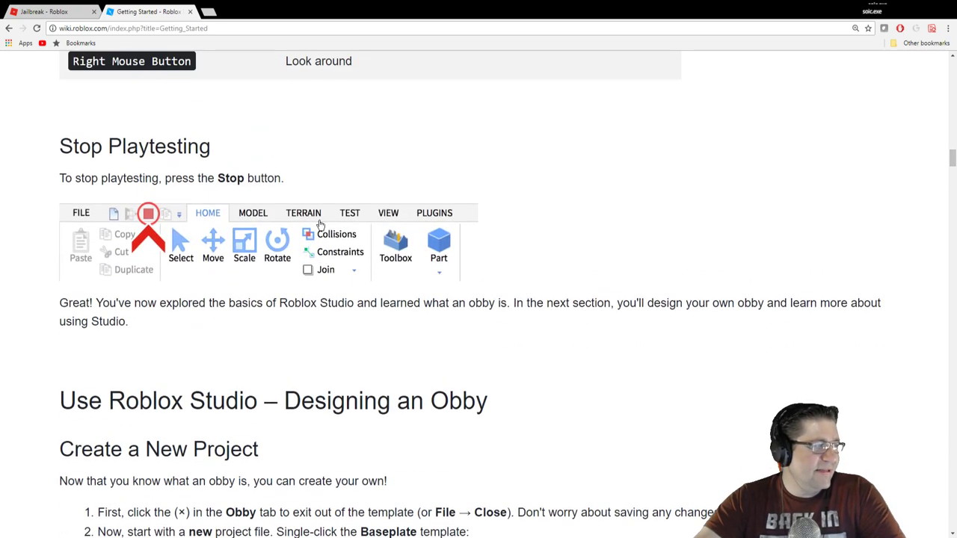
pyautogui.scroll(-4, 319, 221)
pyautogui.scroll(-1, 319, 223)
pyautogui.scroll(1, 319, 223)
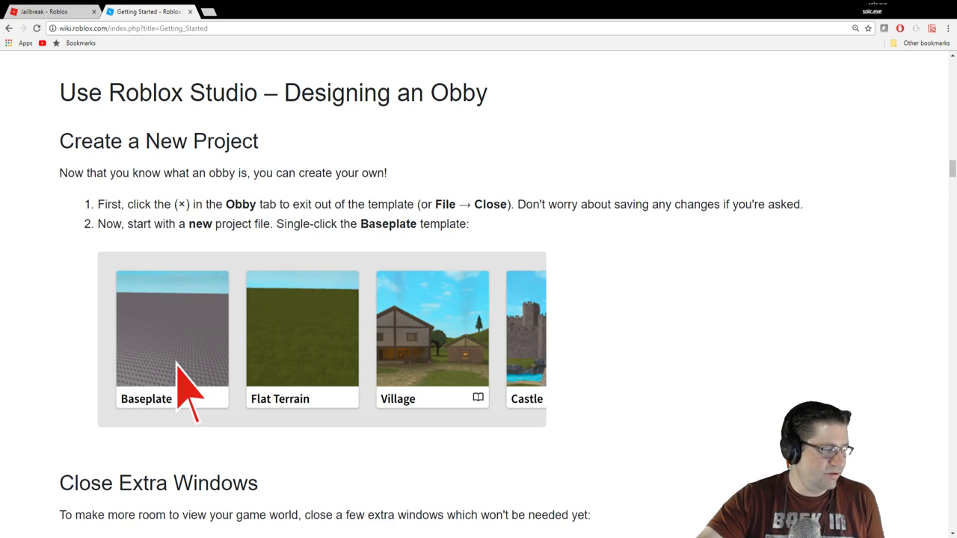
pyautogui.scroll(-2, 478, 299)
pyautogui.scroll(3, 478, 299)
pyautogui.scroll(-1, 479, 299)
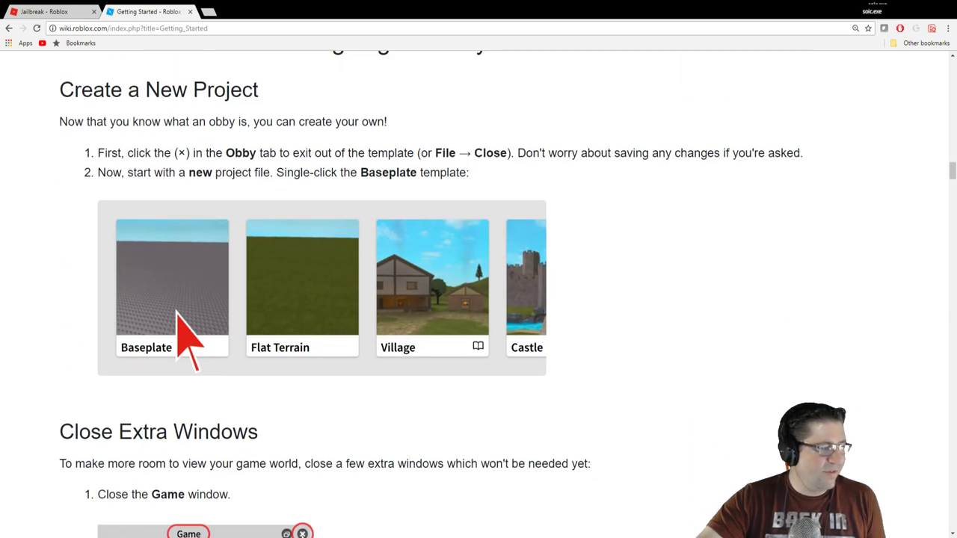
pyautogui.scroll(1, 478, 299)
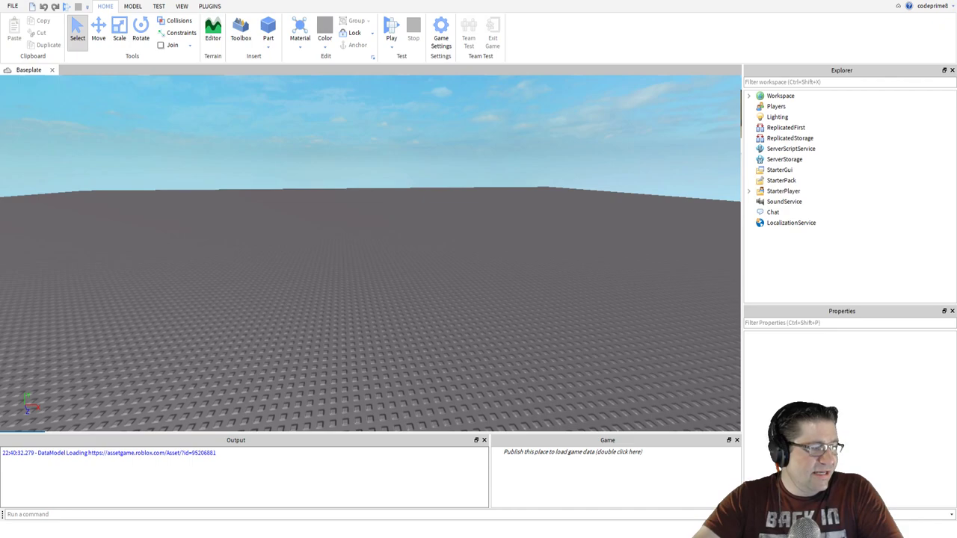
pyautogui.scroll(10, 470, 238)
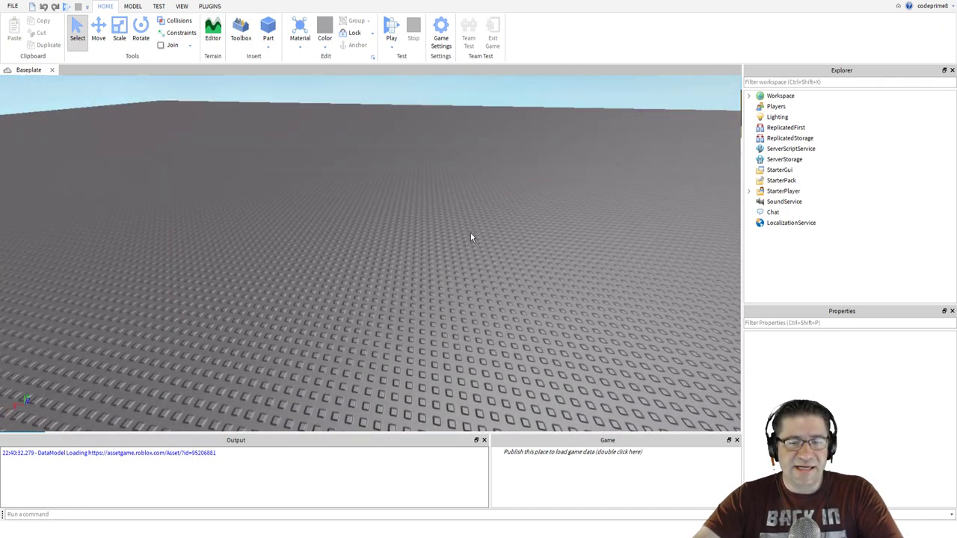
pyautogui.scroll(-3, 471, 238)
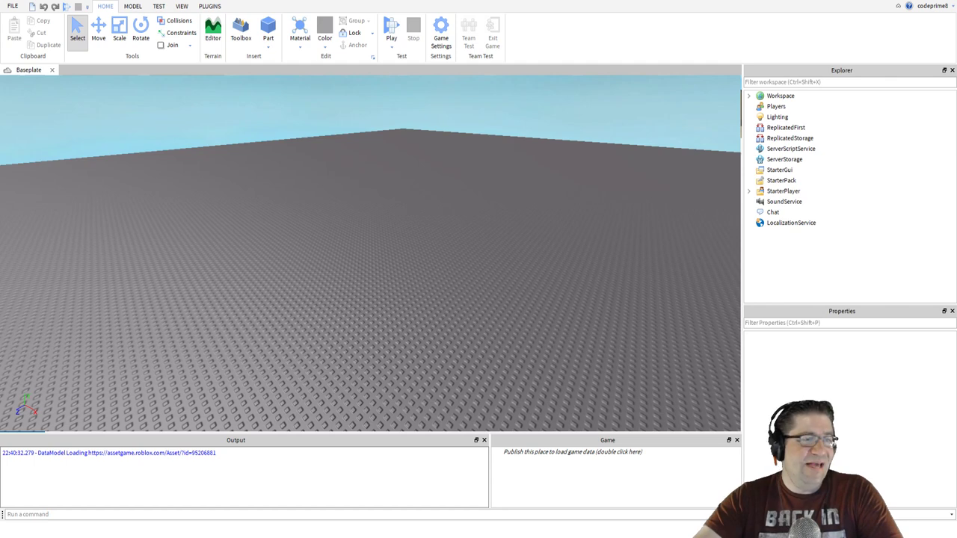
pyautogui.click(133, 6)
# Step: Show Explorer and Properties from the VIEW tab, and expand Workspace to list Camera, Terrain and Baseplate
pyautogui.click(160, 6)
pyautogui.click(182, 6)
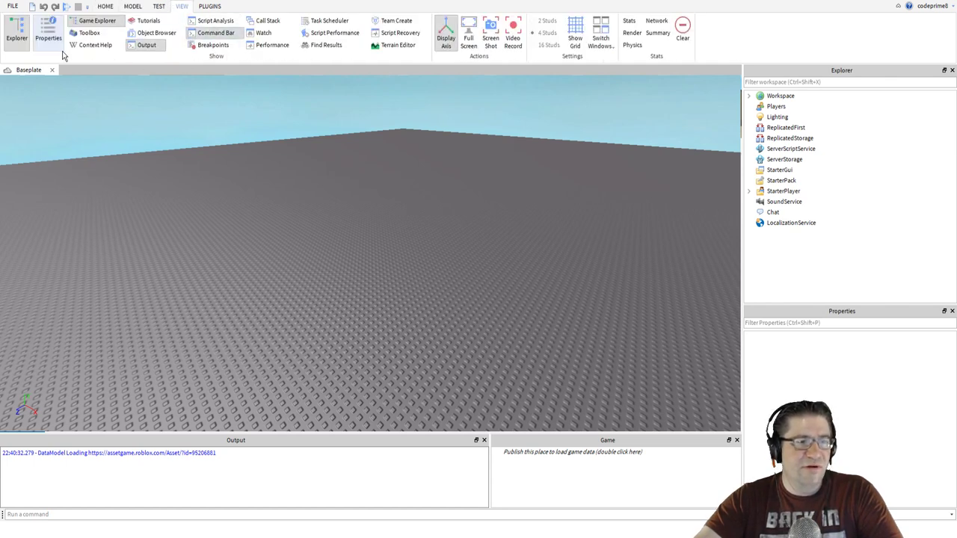
pyautogui.click(22, 38)
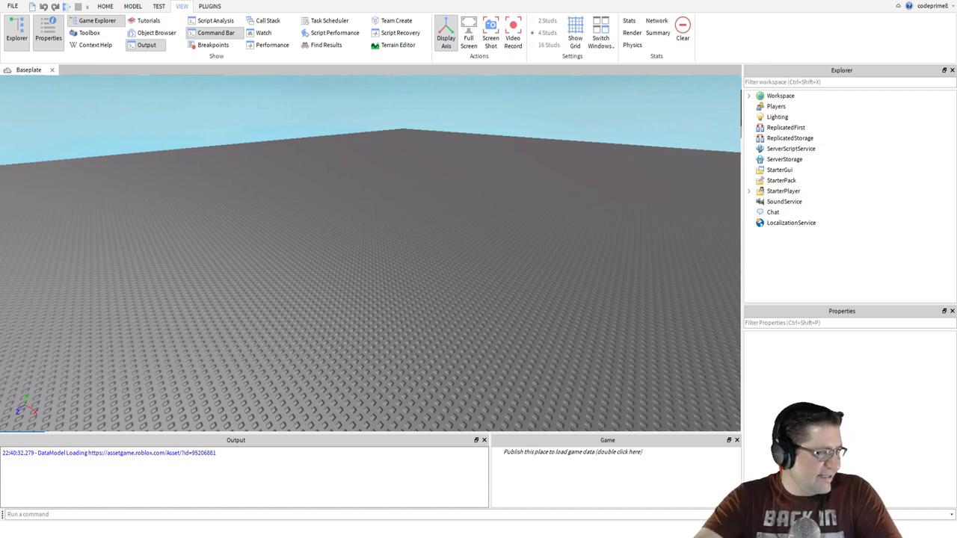
pyautogui.click(749, 96)
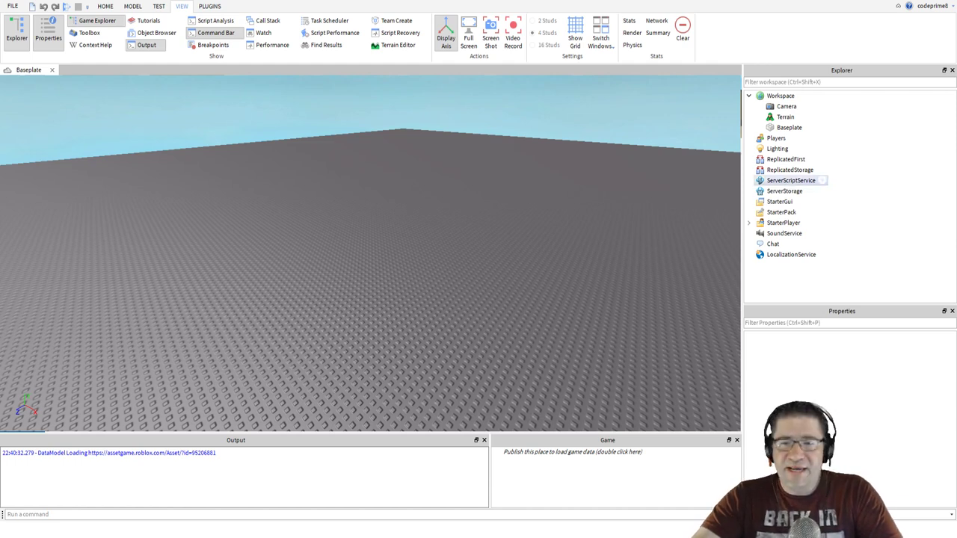
# Step: Delete the Baseplate part from Workspace, leaving only Camera and Terrain
pyautogui.click(789, 127)
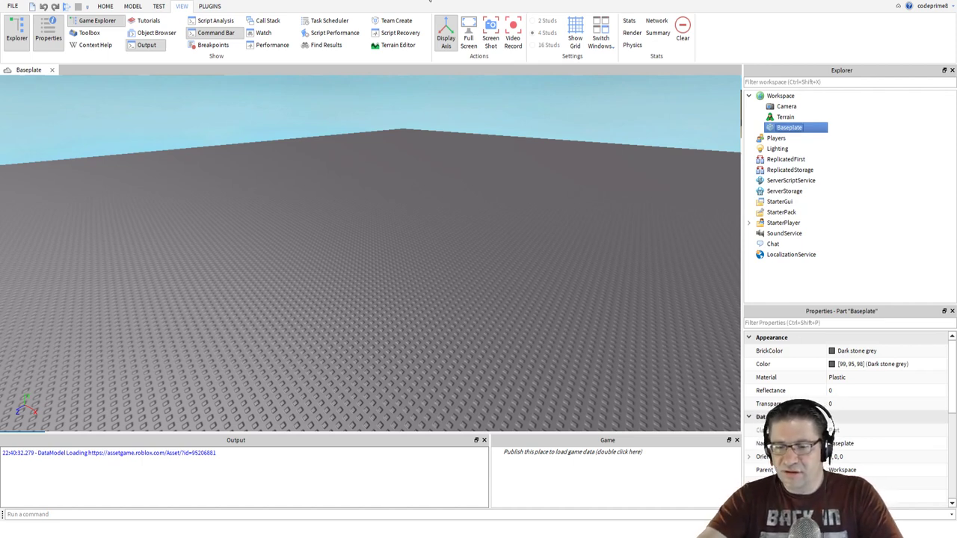
pyautogui.press('Delete')
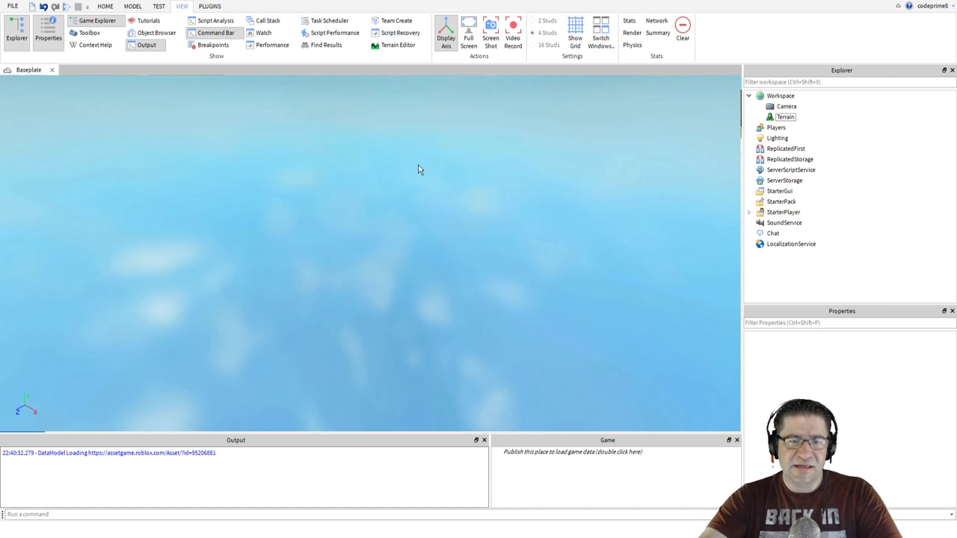